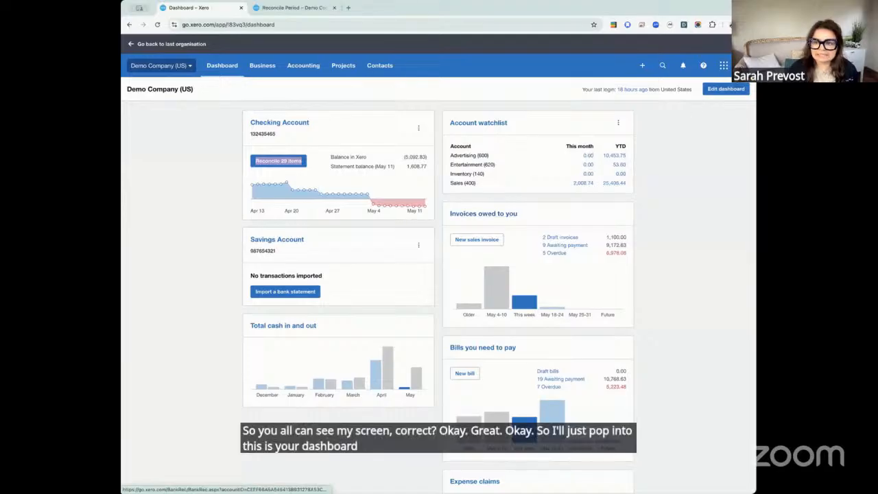
# Open the dashboard layout for editing, leave it without saving, and look over the account, cash flow, invoice and bill widgets.
pyautogui.click(727, 89)
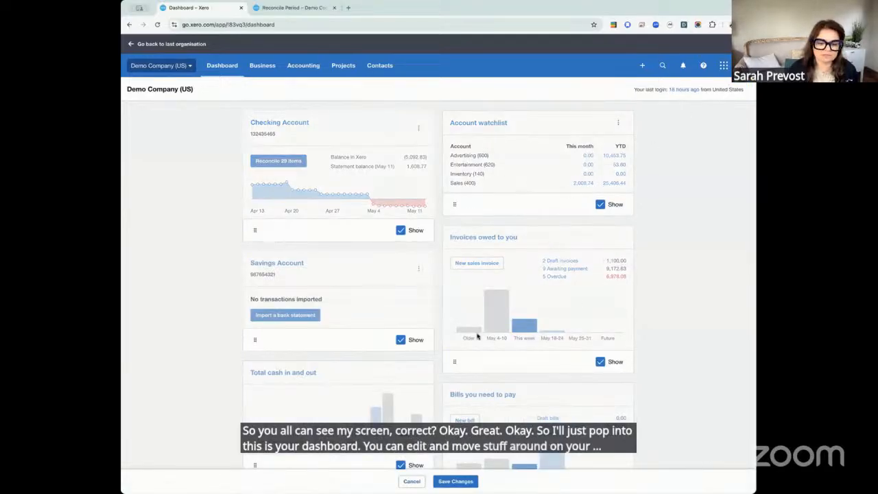
pyautogui.click(411, 481)
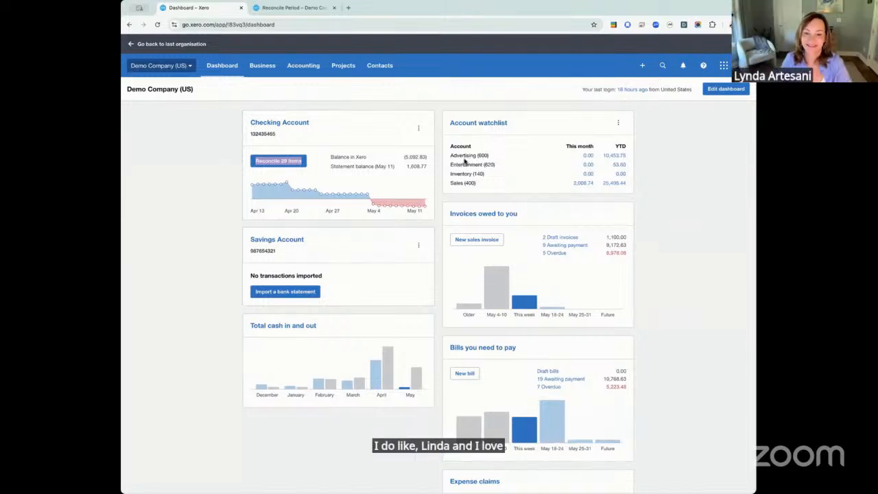
pyautogui.scroll(-2, 478, 333)
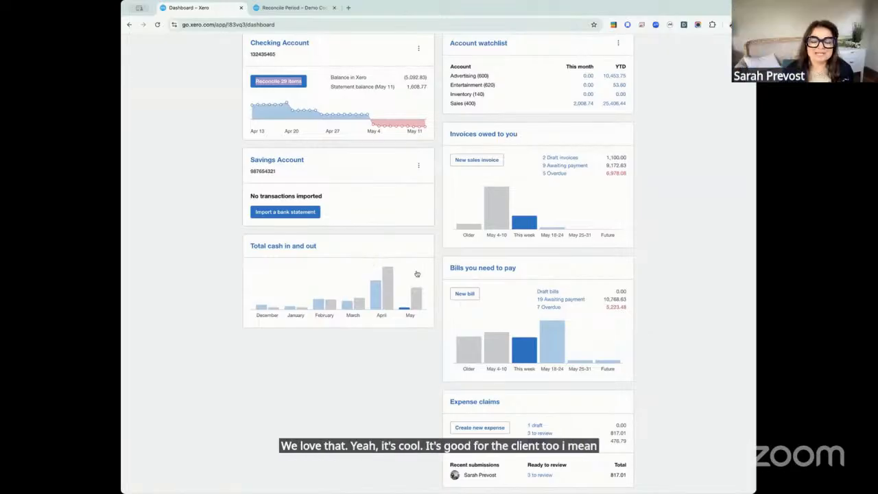
pyautogui.scroll(1, 401, 240)
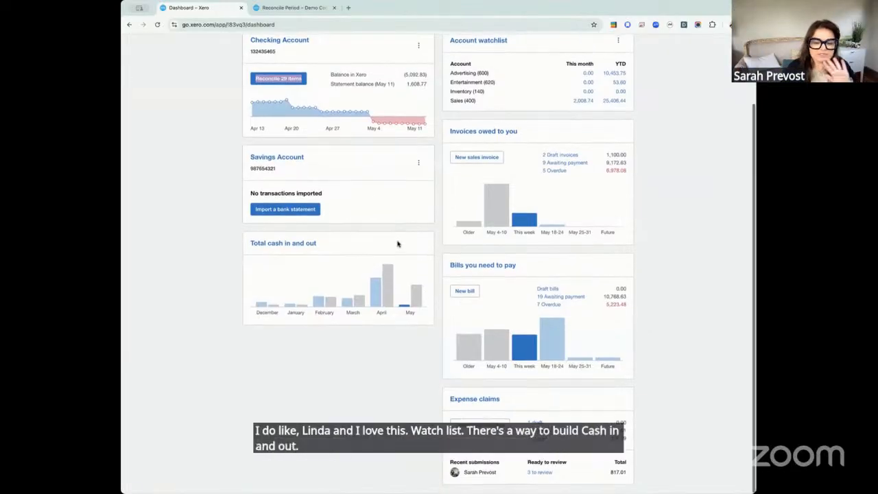
pyautogui.scroll(2, 384, 236)
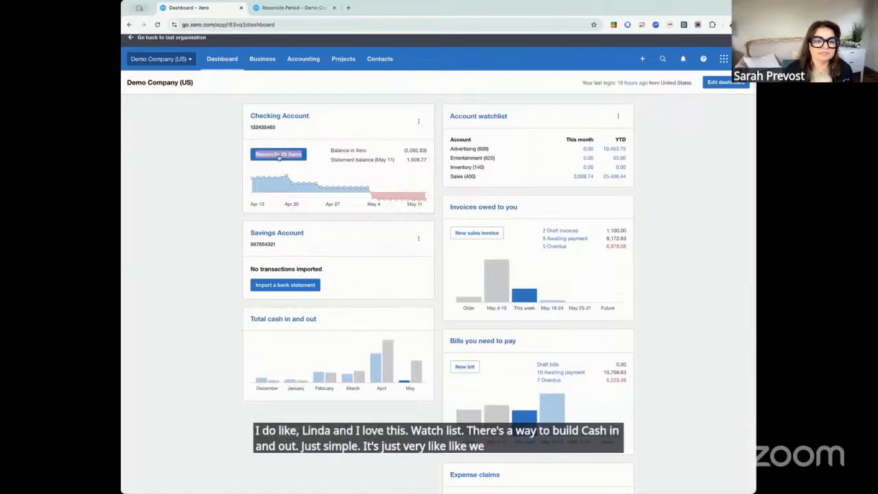
# Open the Checking Account's items to reconcile and review the bank statement lines with their suggested matches.
pyautogui.click(279, 155)
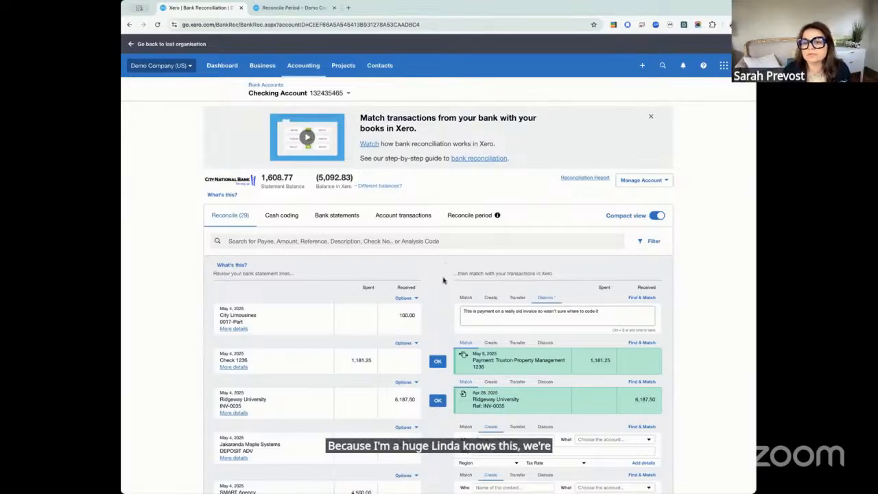
pyautogui.scroll(-1, 443, 280)
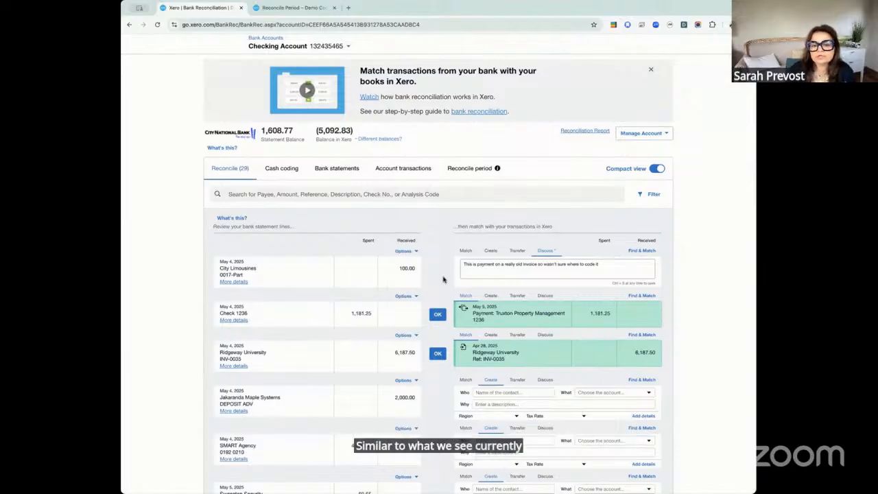
pyautogui.scroll(-1, 478, 332)
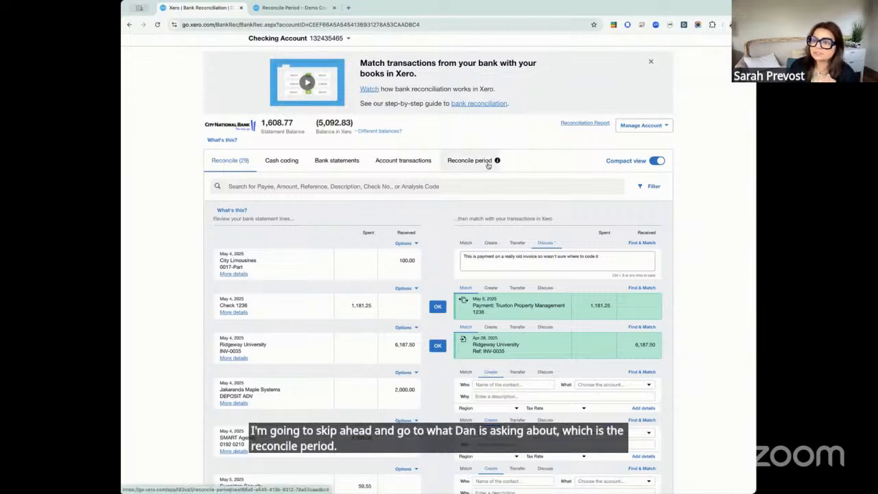
# Review the transactions in the draft Apr 1 to Apr 30, 2025 reconcile period and close the period.
pyautogui.click(305, 9)
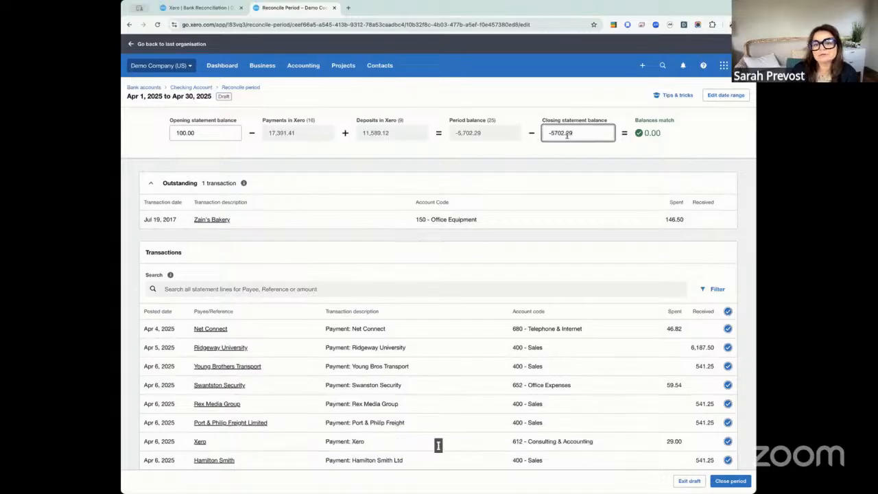
pyautogui.scroll(-6, 509, 281)
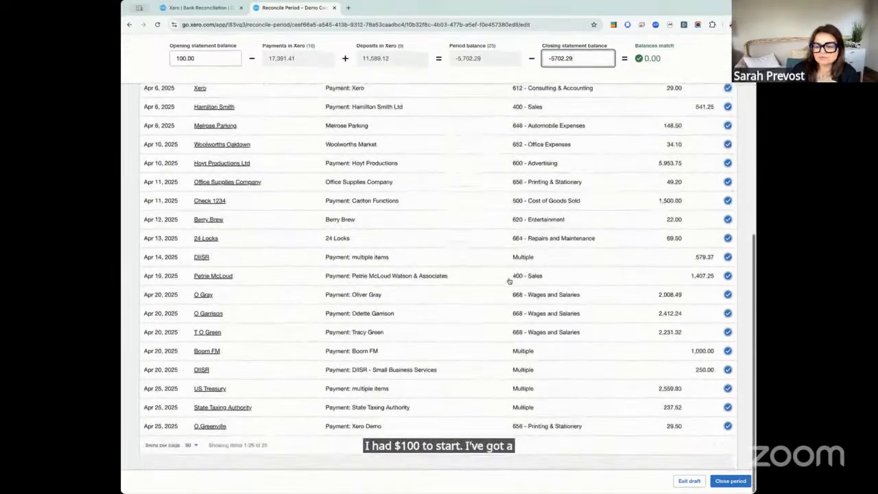
pyautogui.click(731, 482)
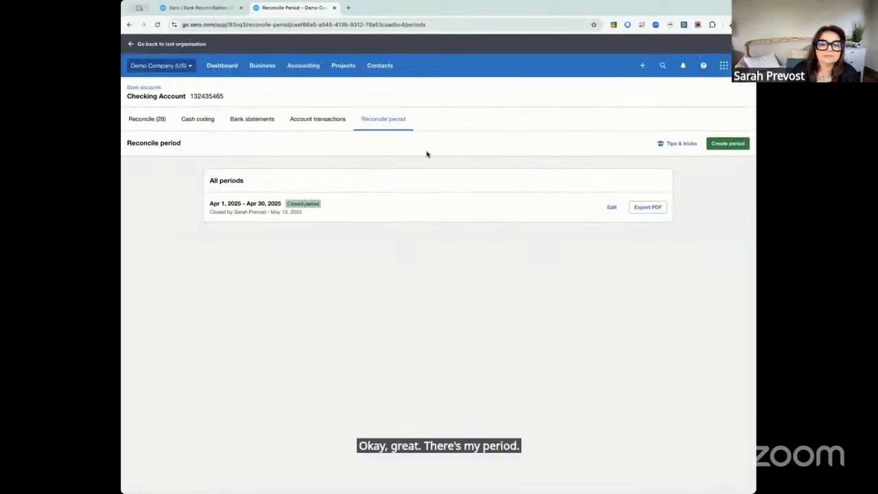
# Try to set the quantity to 2 on the reconciled Apr 14, 2025 24 Locks transaction and return to the Checking Account transactions.
pyautogui.click(329, 120)
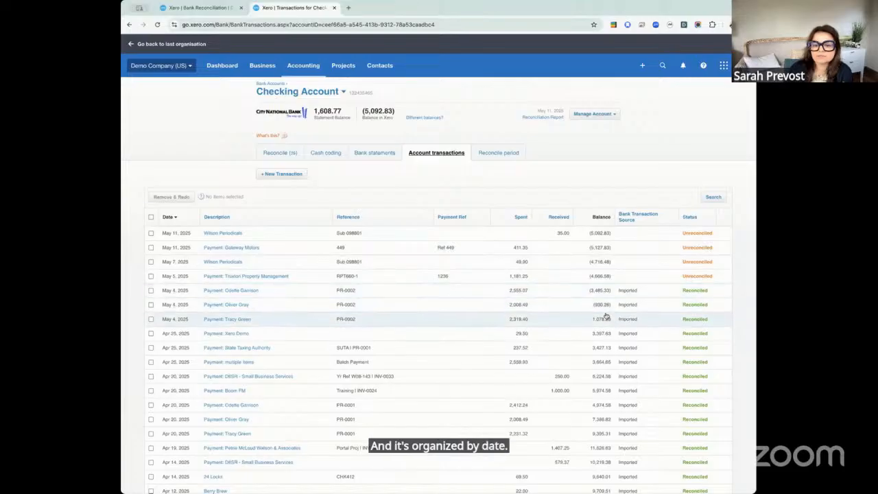
pyautogui.scroll(-1, 409, 343)
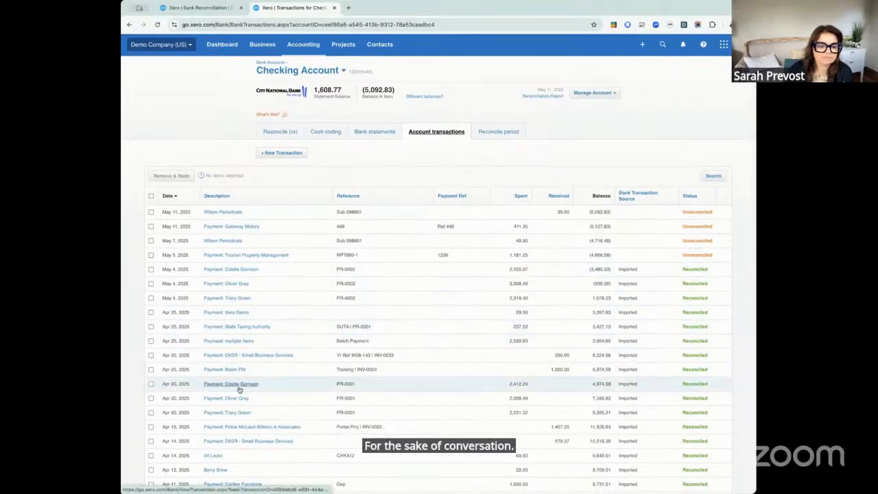
pyautogui.click(212, 456)
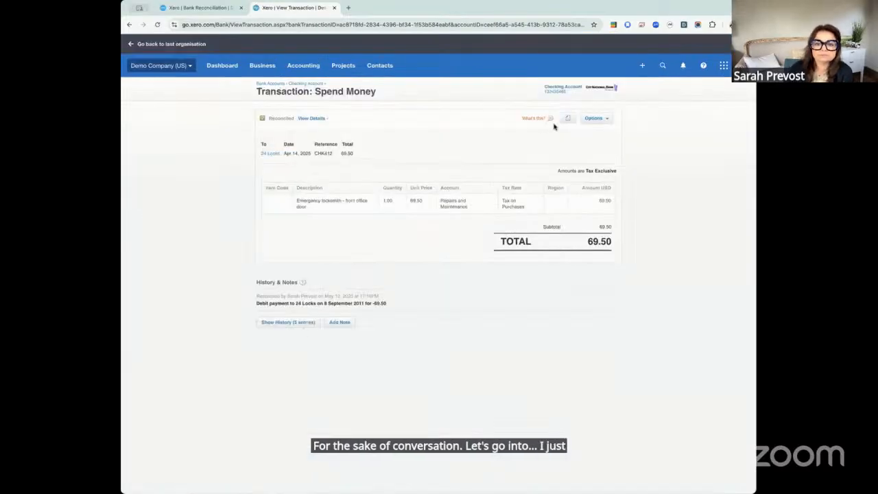
pyautogui.click(607, 120)
pyautogui.click(588, 149)
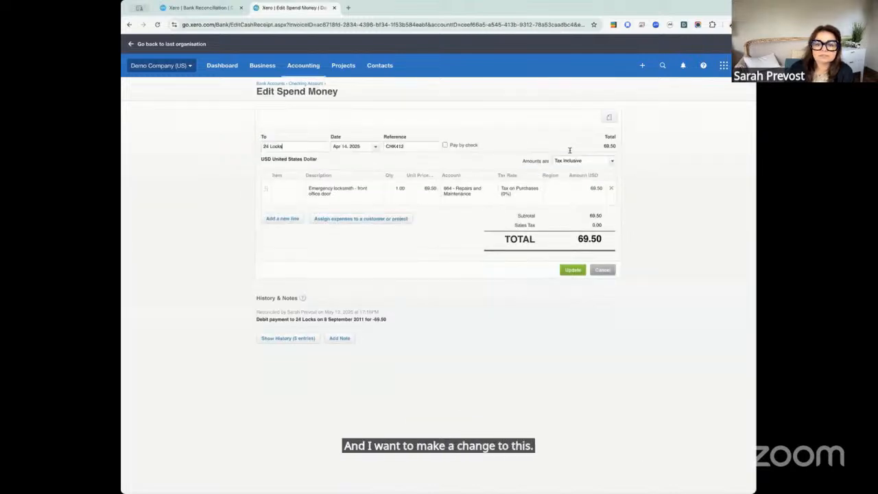
pyautogui.click(399, 186)
pyautogui.write('2')
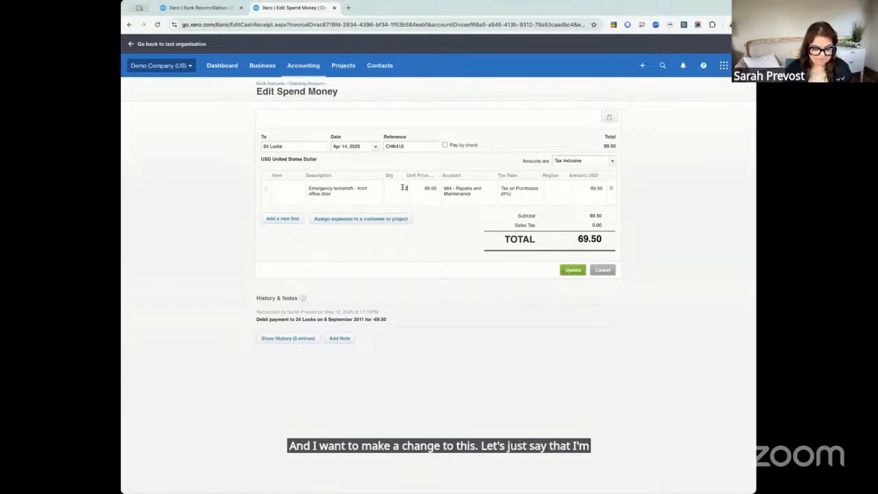
pyautogui.click(579, 272)
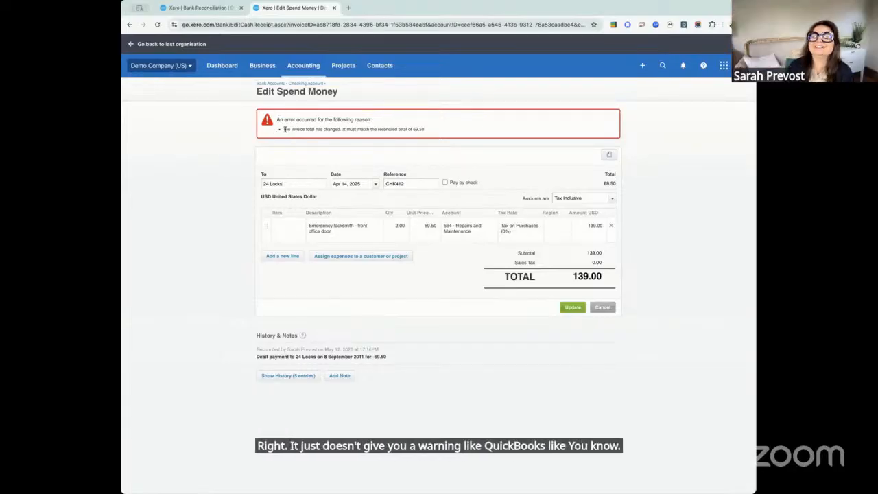
pyautogui.click(298, 85)
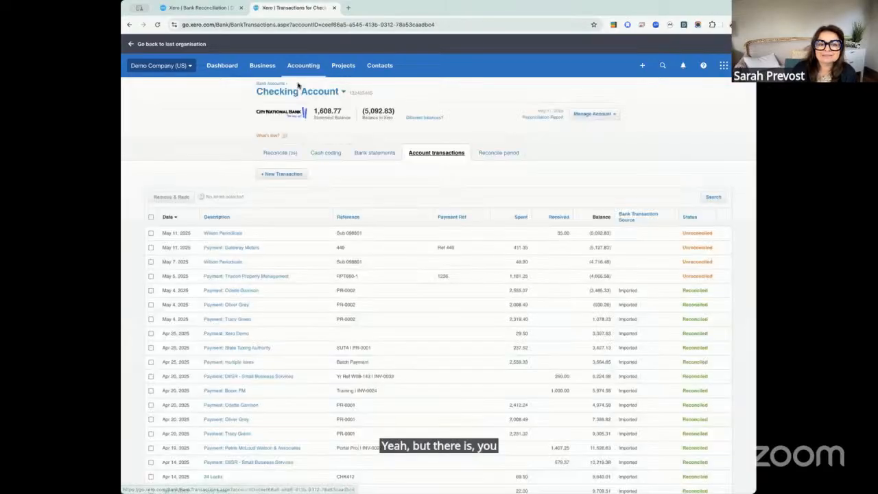
# Open the Checking Account's reconcile periods and check the edit option of the closed April 2025 period without unlocking it.
pyautogui.click(492, 153)
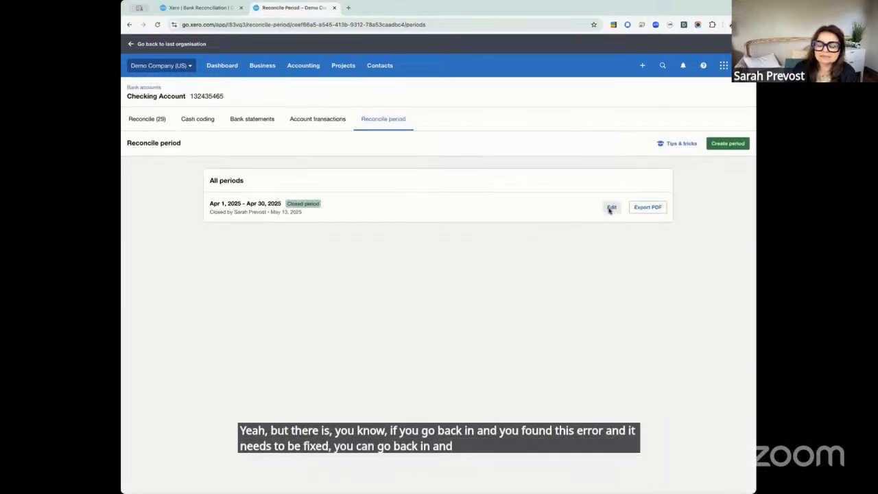
pyautogui.click(609, 209)
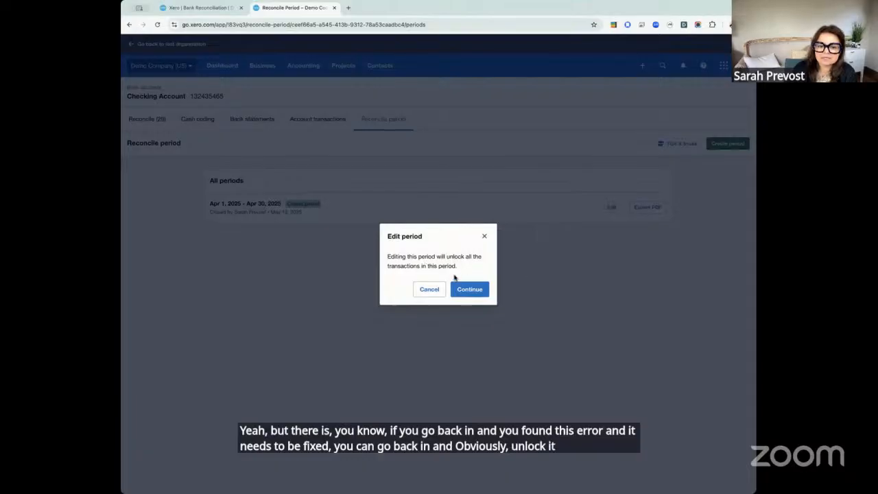
pyautogui.click(484, 236)
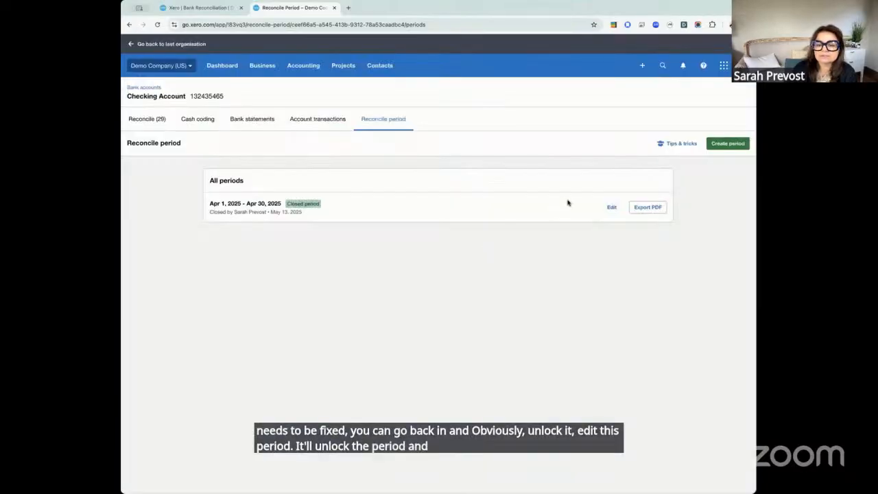
# Create a reconcile period from May 1 to May 7, 2025 with a closing statement balance of 0.00 and start reconciling it.
pyautogui.click(729, 143)
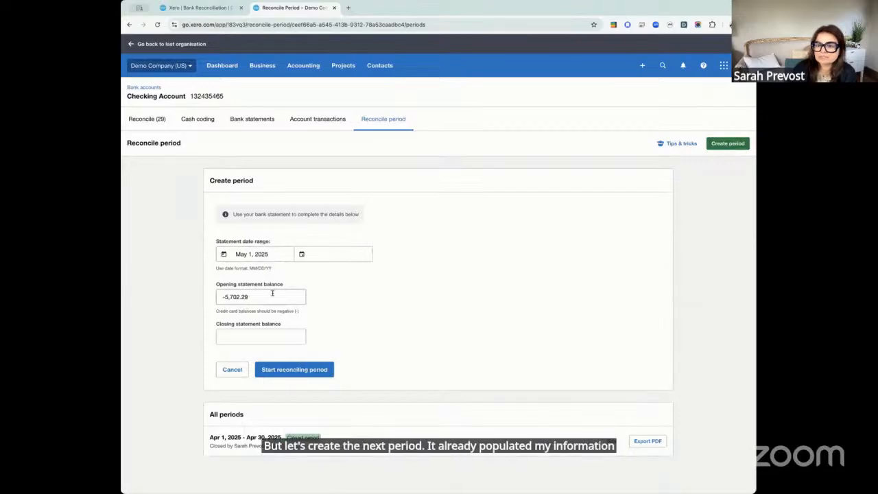
pyautogui.click(261, 336)
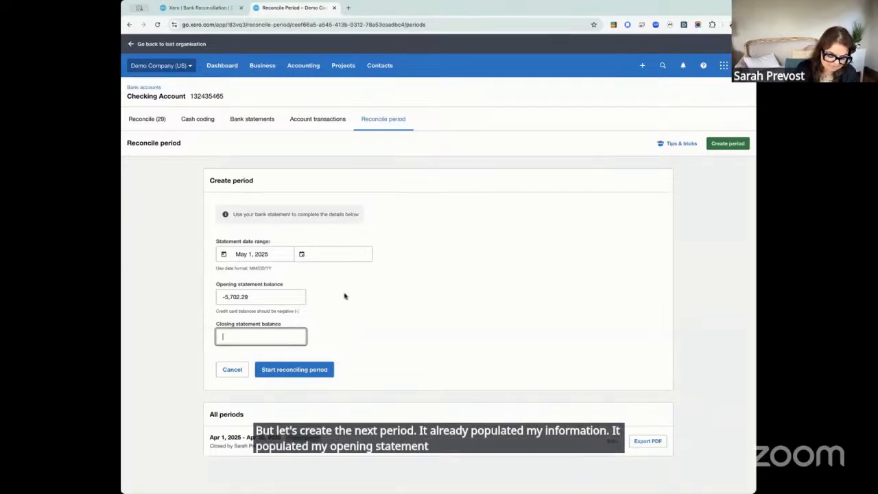
pyautogui.write('0.00')
pyautogui.click(322, 254)
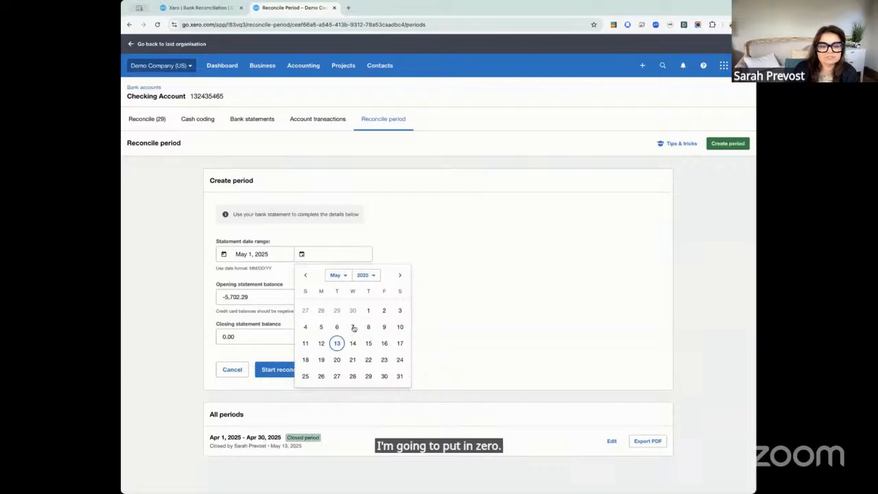
pyautogui.click(352, 327)
pyautogui.click(277, 370)
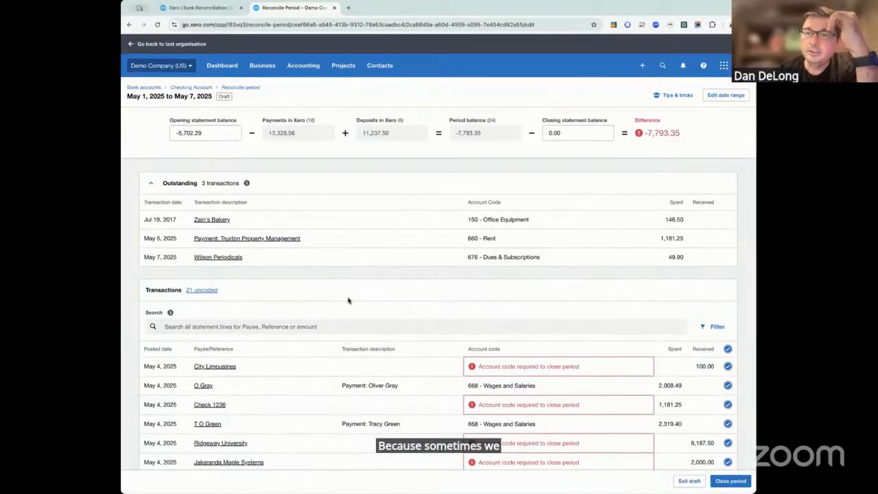
# Examine the May 1 to May 7, 2025 draft period for outstanding transactions and lines that still need account codes.
pyautogui.scroll(-1, 366, 292)
pyautogui.scroll(-2, 366, 293)
pyautogui.scroll(3, 366, 293)
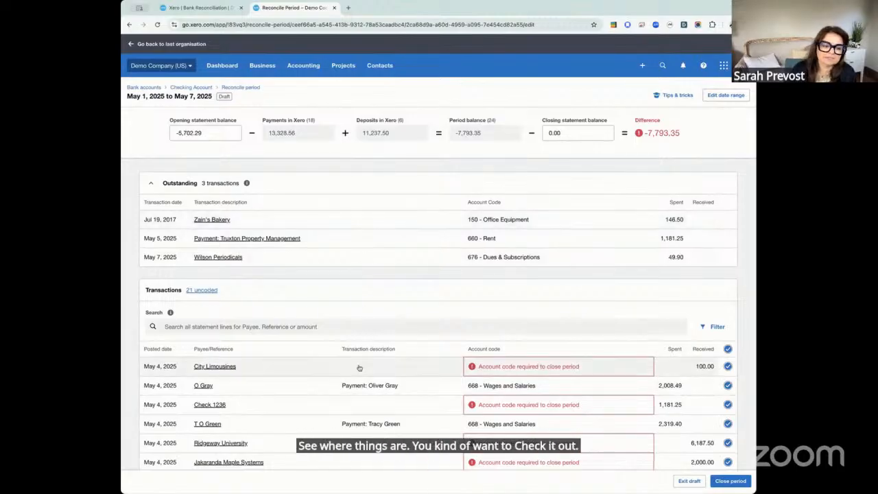
pyautogui.scroll(-3, 358, 366)
pyautogui.scroll(-5, 358, 368)
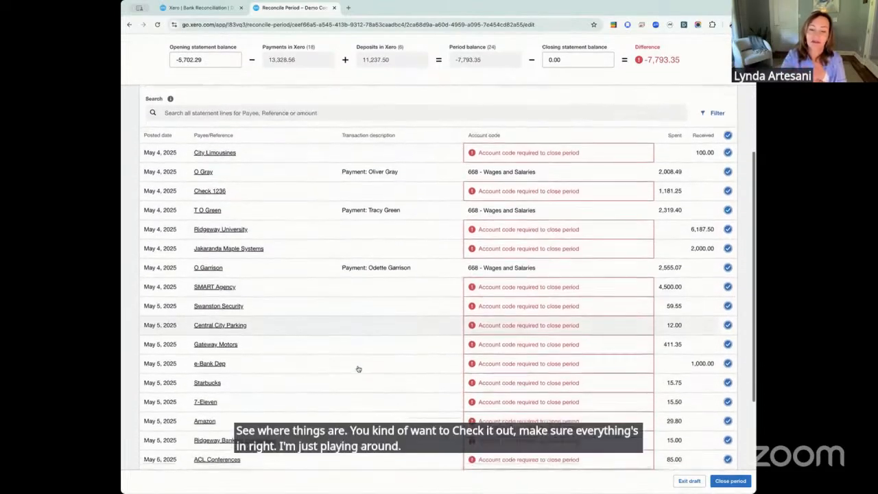
pyautogui.scroll(-1, 357, 367)
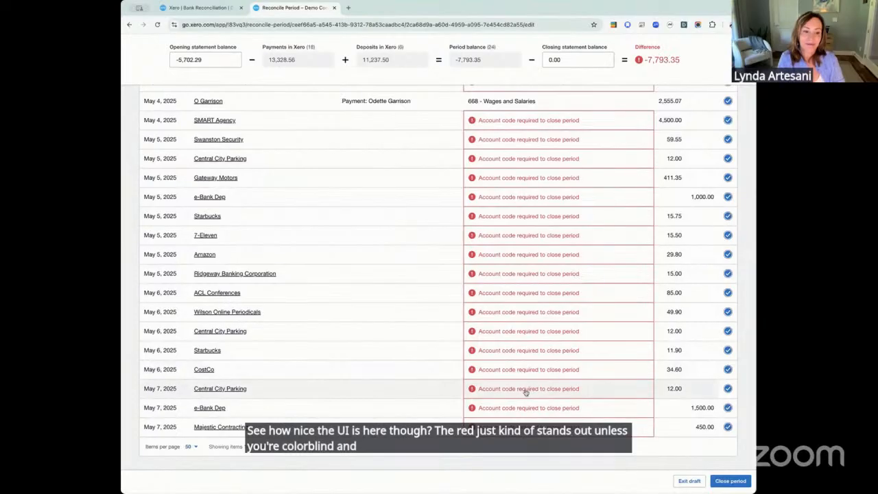
pyautogui.scroll(2, 520, 210)
pyautogui.scroll(2, 520, 210)
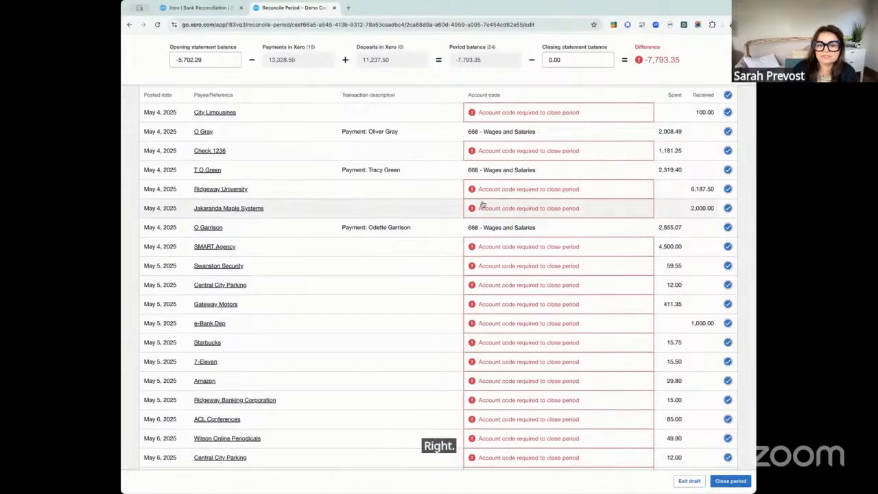
pyautogui.scroll(6, 401, 201)
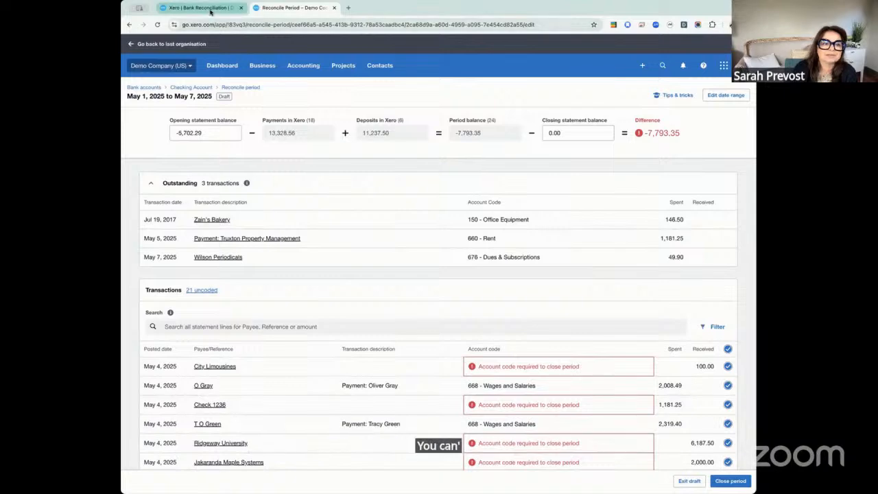
# Return to the Checking Account's bank reconciliation page and look through the unreconciled May statement lines.
pyautogui.click(209, 9)
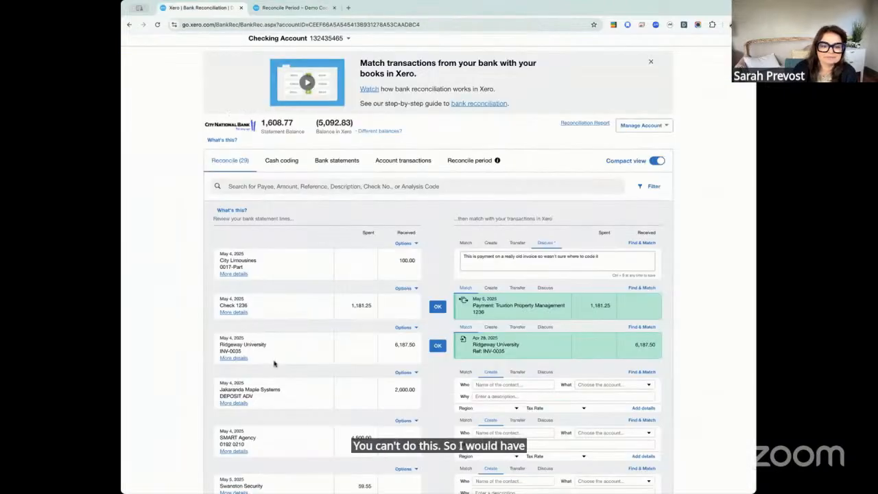
pyautogui.scroll(-5, 274, 351)
pyautogui.scroll(-4, 271, 359)
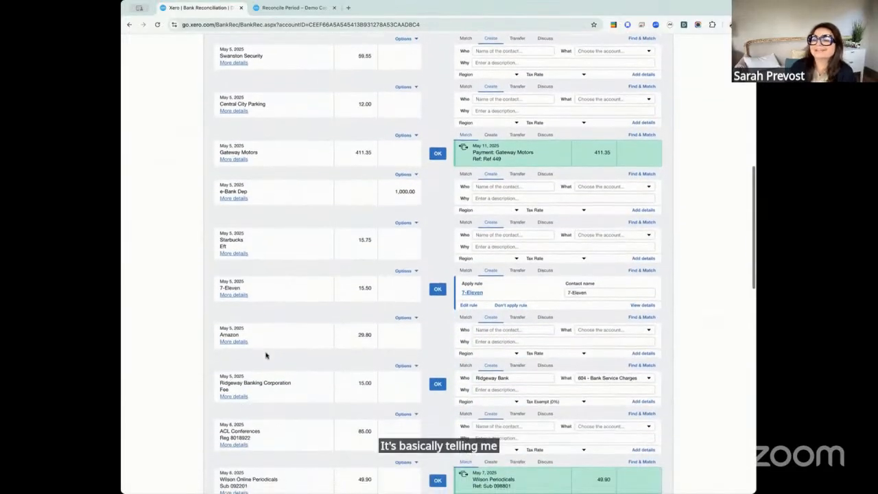
pyautogui.scroll(-4, 266, 355)
pyautogui.scroll(6, 256, 263)
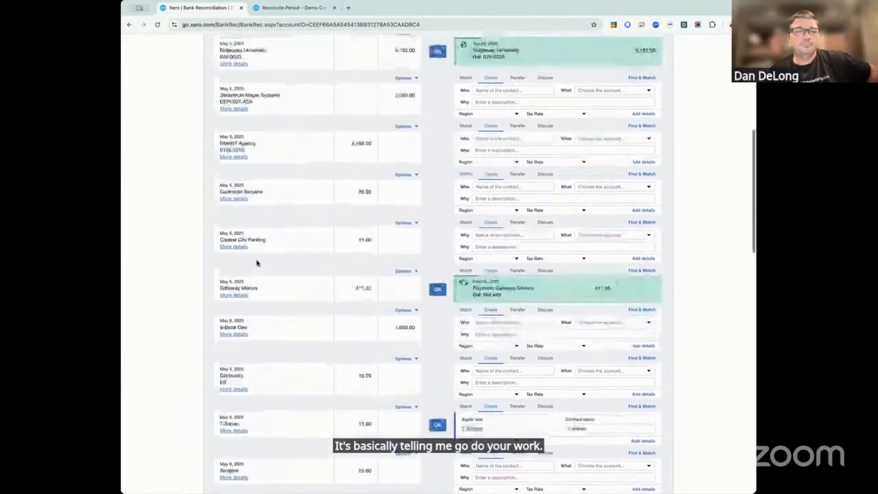
# Open Cash coding for the Checking Account and sort the statement lines by payee.
pyautogui.scroll(8, 257, 263)
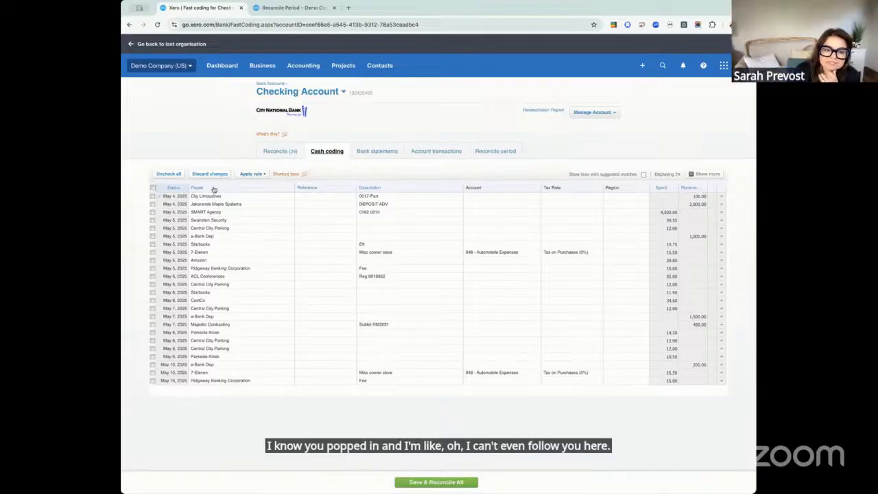
pyautogui.click(214, 188)
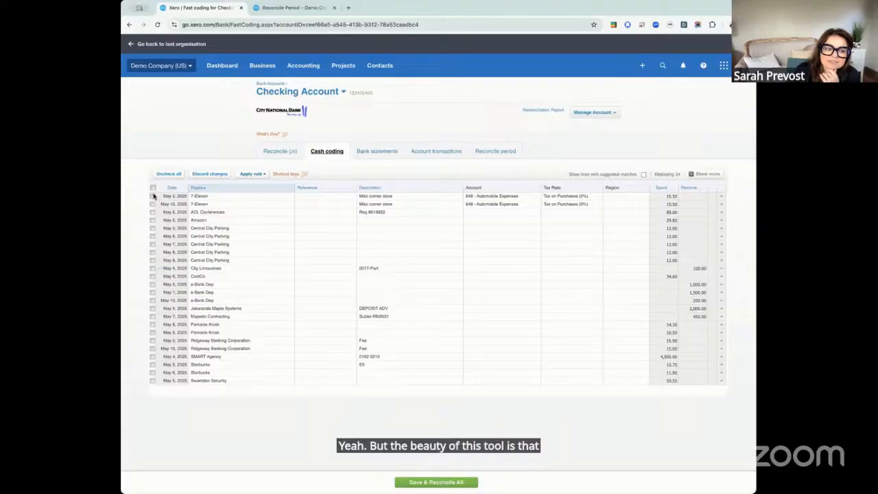
# Select all five Central City Parking statement lines dated May 5 to May 9, 2025.
pyautogui.click(153, 228)
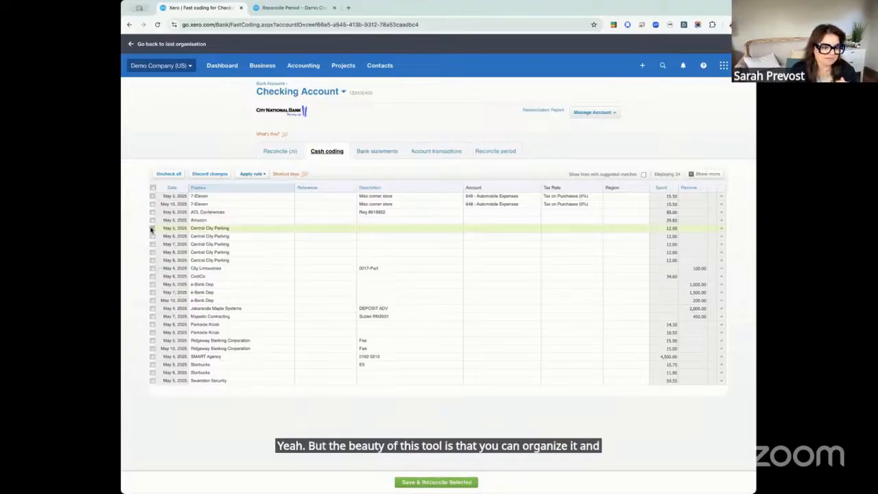
pyautogui.click(153, 261)
pyautogui.click(152, 236)
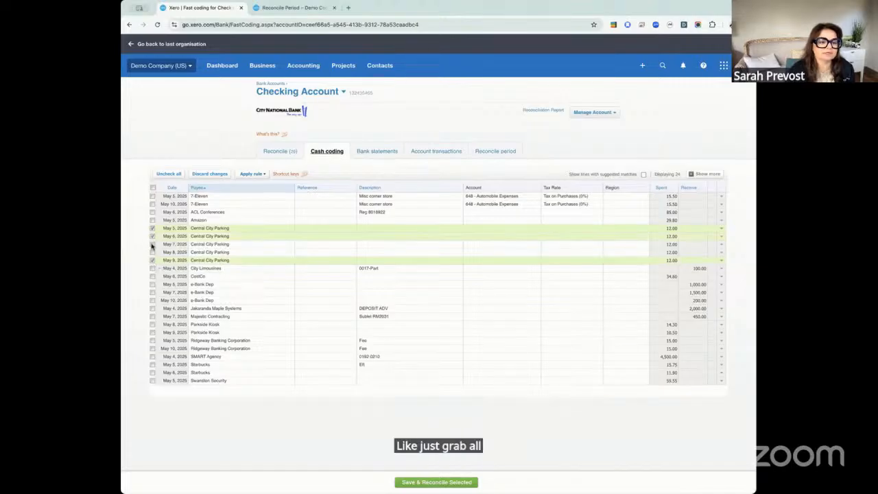
pyautogui.click(152, 244)
pyautogui.click(153, 252)
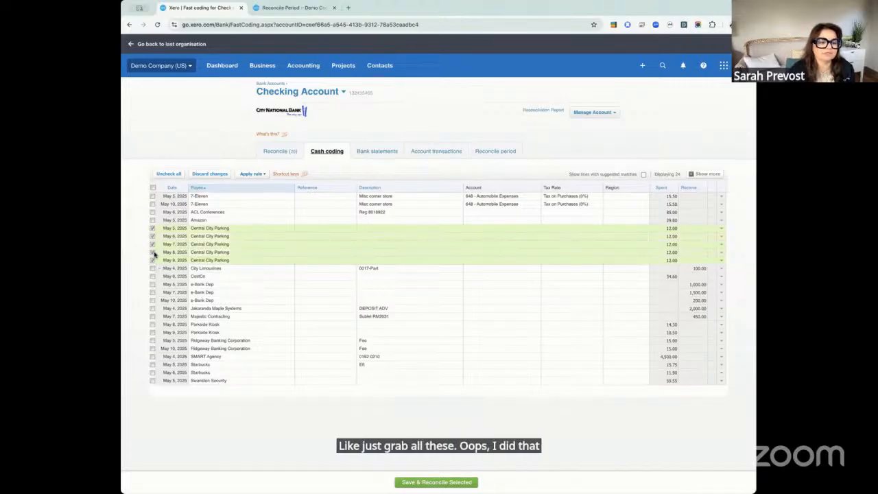
# Code the selected Central City Parking lines to account 684 - Travel and save and reconcile them.
pyautogui.click(423, 229)
pyautogui.click(489, 227)
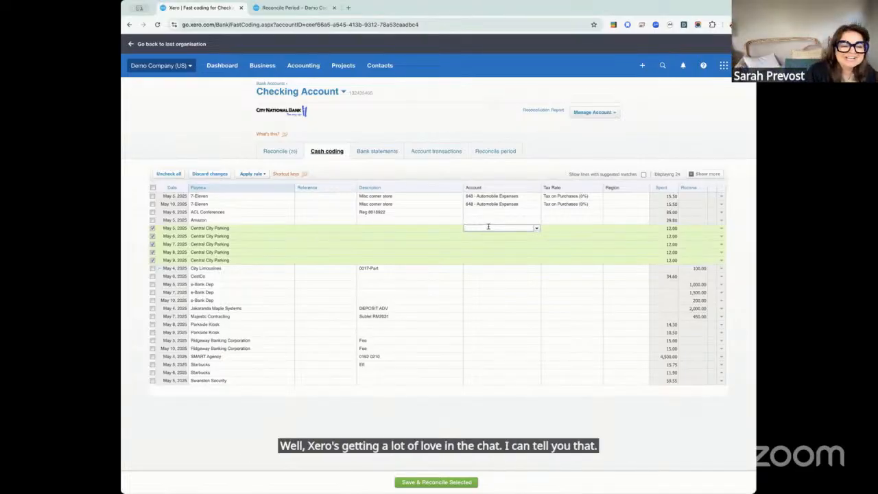
pyautogui.write('park')
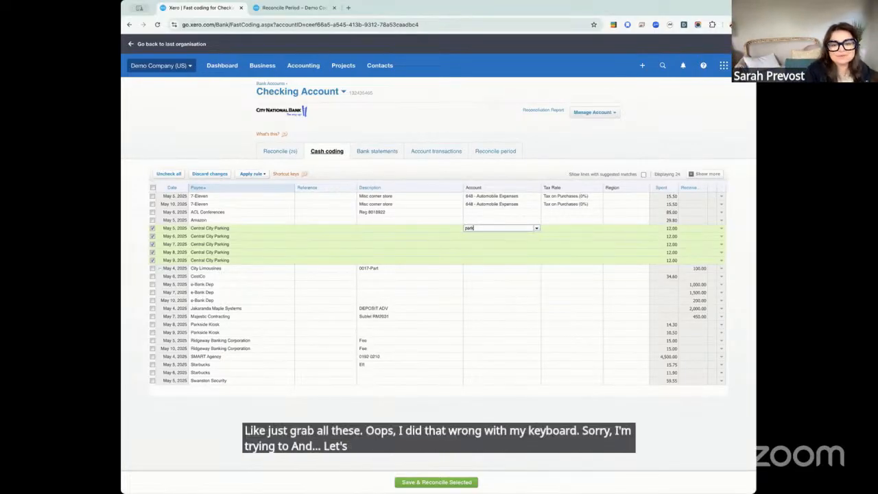
pyautogui.press('BackSpace')
pyautogui.press('BackSpace')
pyautogui.press('BackSpace')
pyautogui.press('BackSpace')
pyautogui.write('tr')
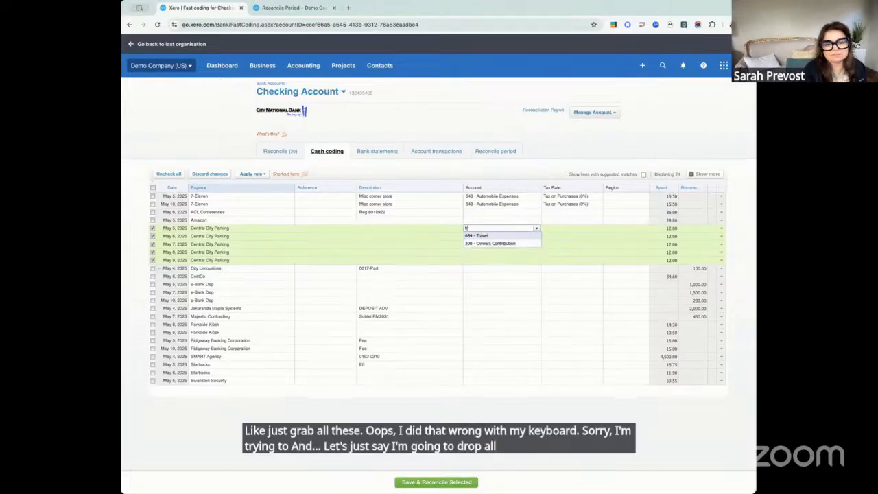
pyautogui.click(475, 239)
pyautogui.click(514, 308)
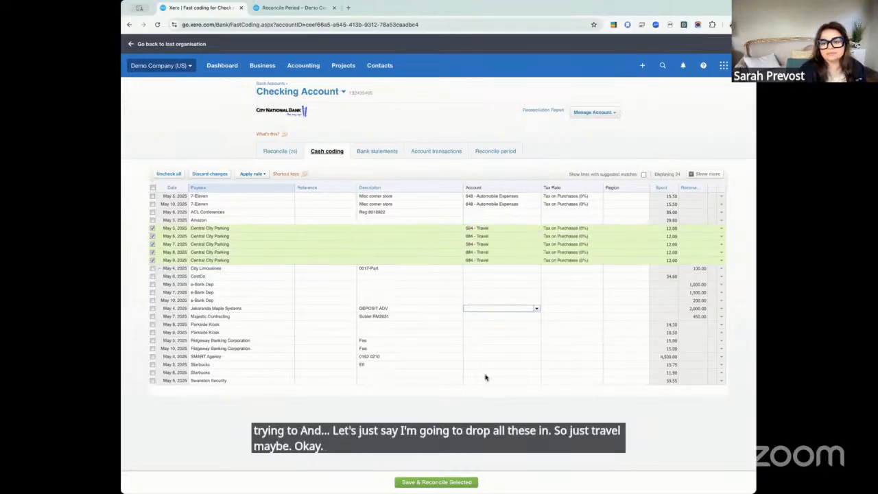
pyautogui.click(421, 482)
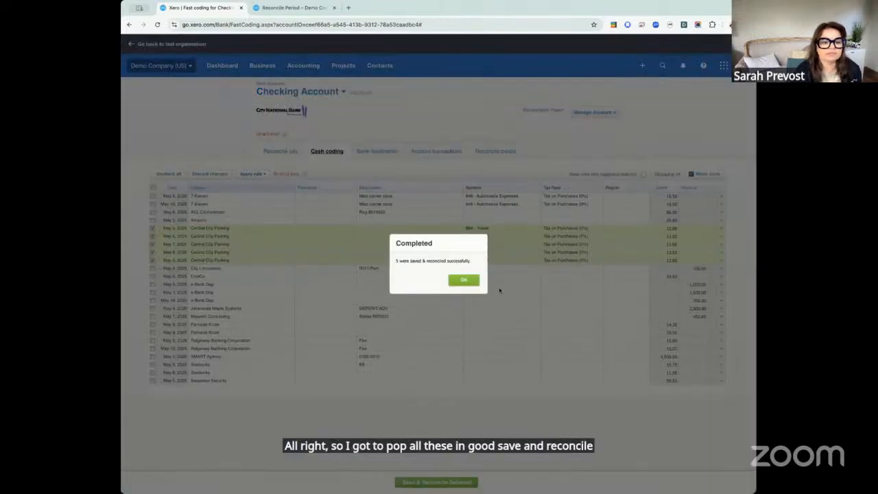
pyautogui.click(466, 279)
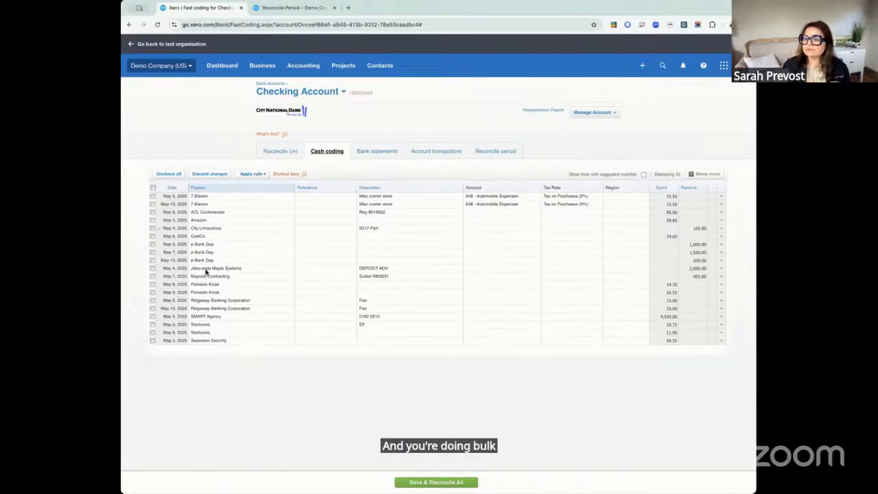
# Sort the statement lines by description, check which bank rules can be applied, and restore the sorting by payee.
pyautogui.click(371, 187)
pyautogui.click(253, 174)
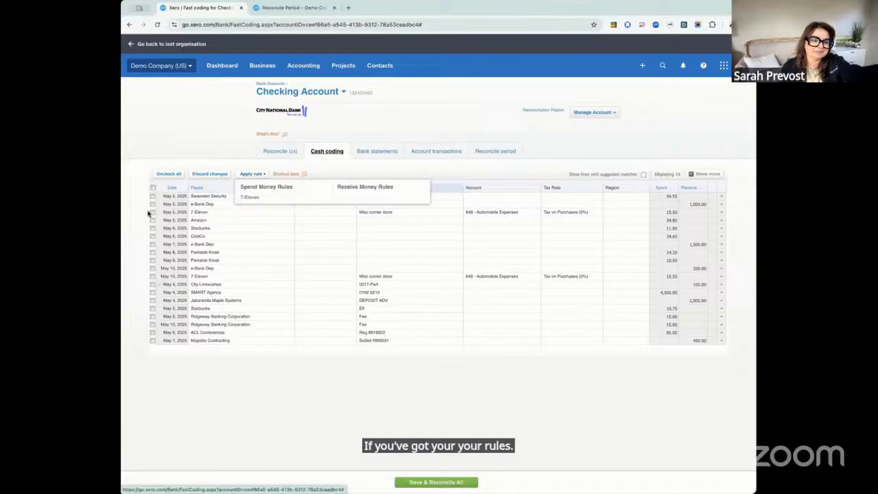
pyautogui.click(231, 185)
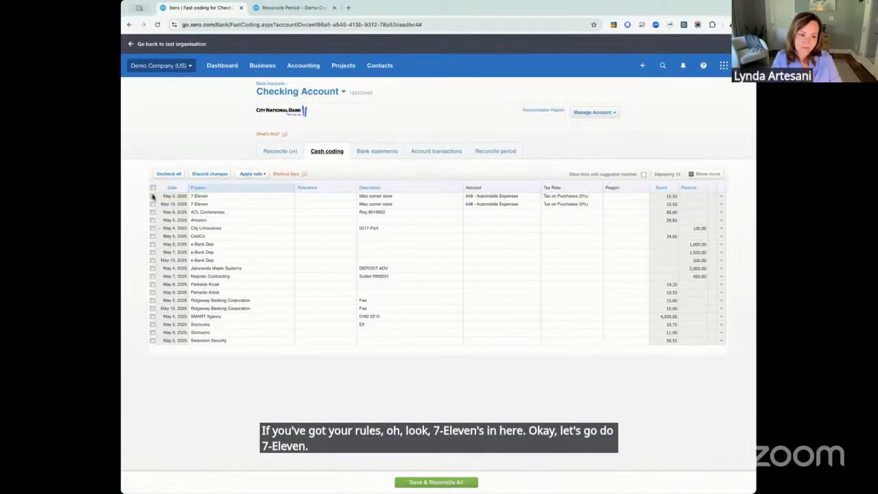
# Apply the 7-Eleven spend money rule to both 7-Eleven lines and save and reconcile them.
pyautogui.click(153, 196)
pyautogui.click(153, 204)
pyautogui.click(246, 175)
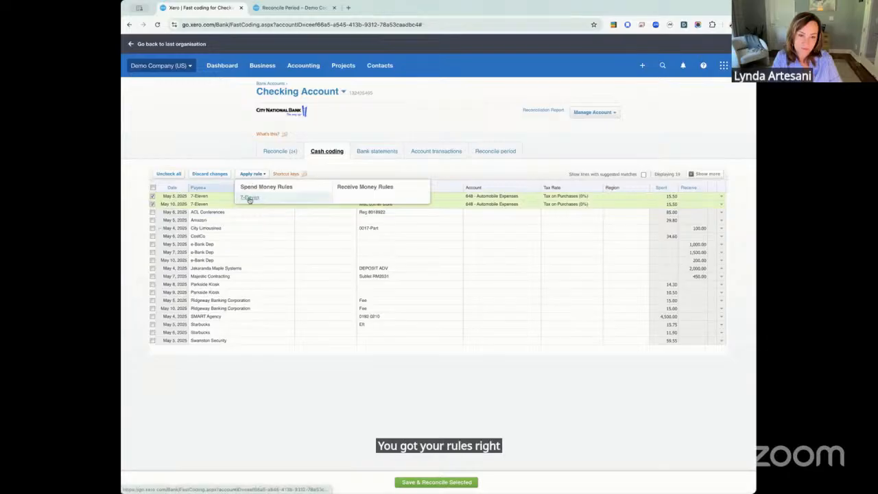
pyautogui.click(250, 199)
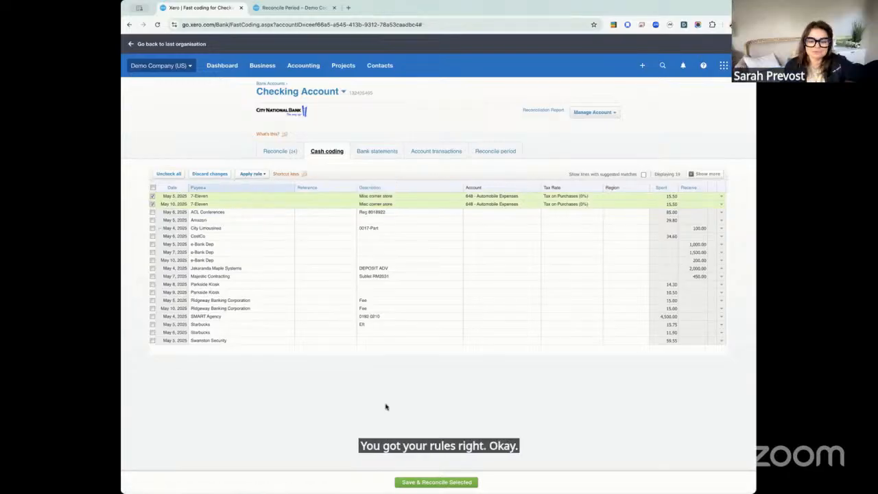
pyautogui.click(417, 482)
pyautogui.click(469, 283)
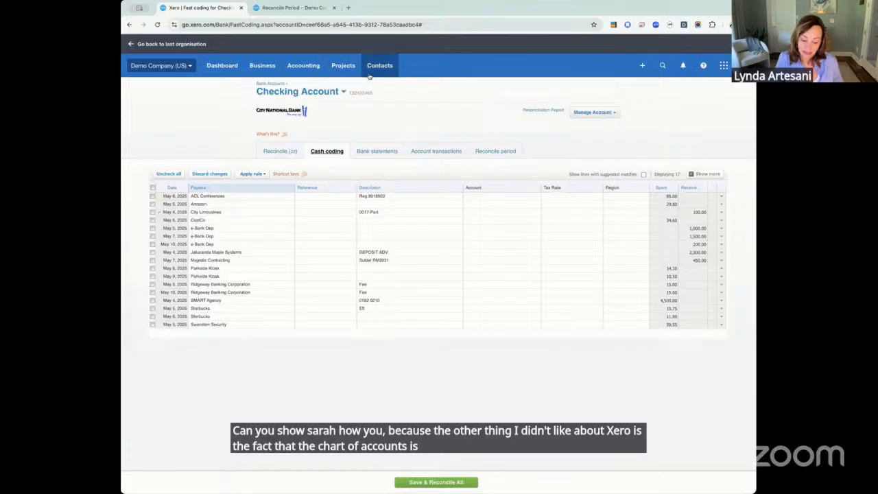
# Open the Income Statement (Profit and Loss) report and start editing its layout.
pyautogui.click(314, 67)
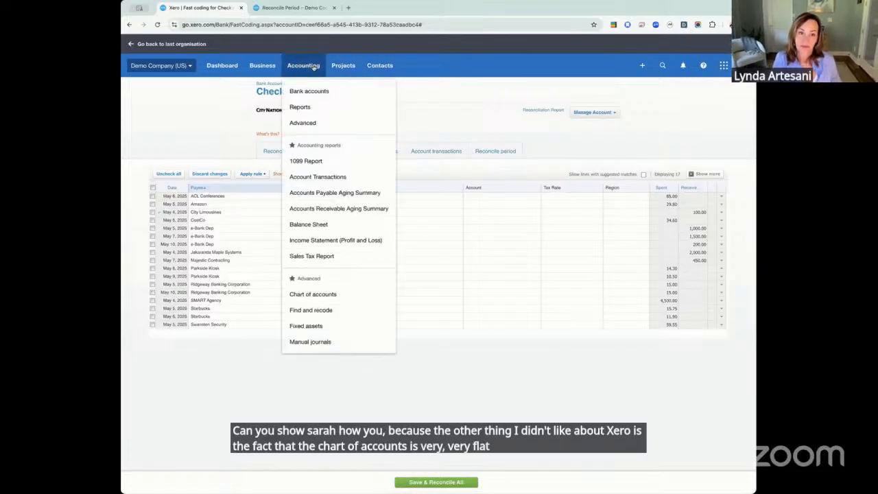
pyautogui.click(327, 241)
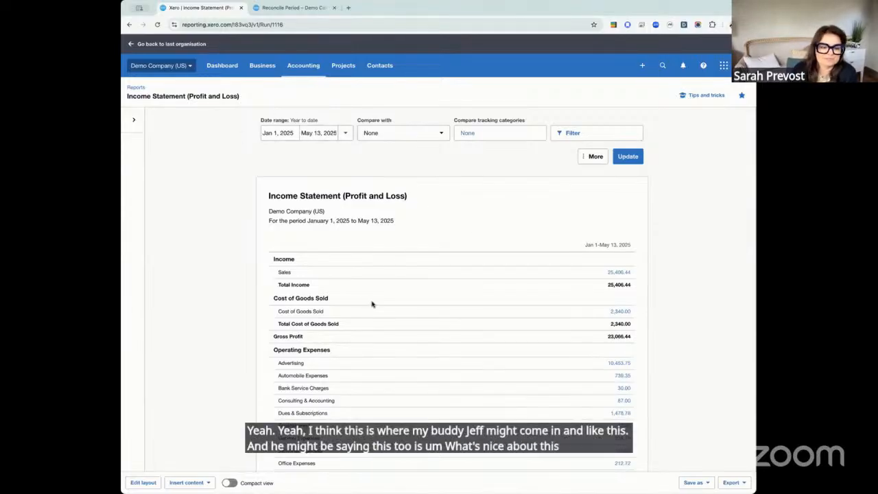
pyautogui.click(152, 483)
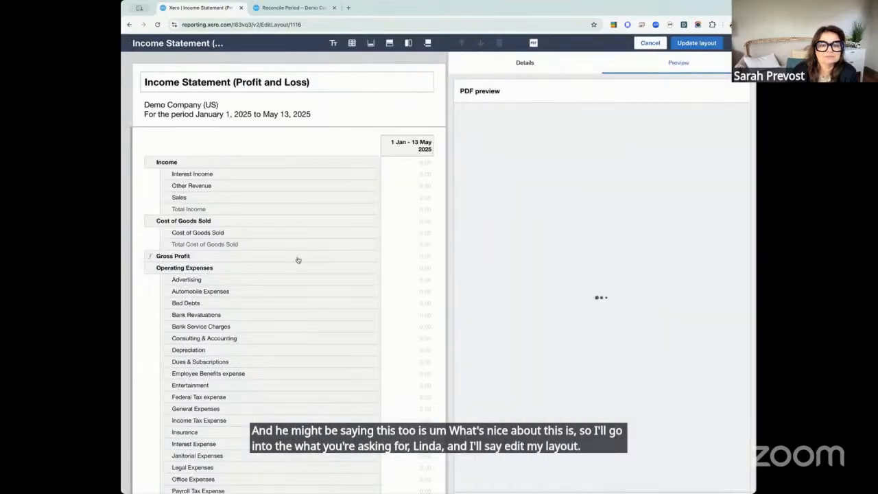